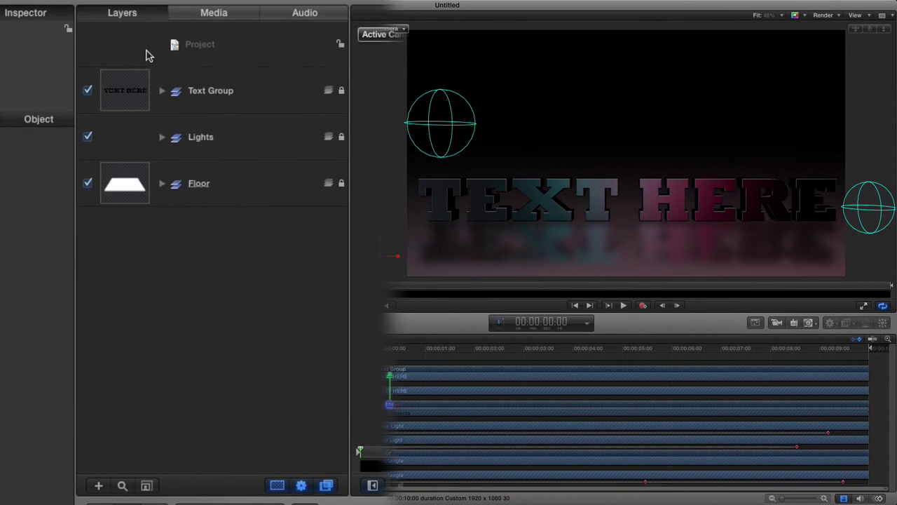
# Show the project layers and expand Text Group and Lights to list TEXT HERE, Blue Light and Red Light.
pyautogui.click(212, 18)
pyautogui.click(162, 93)
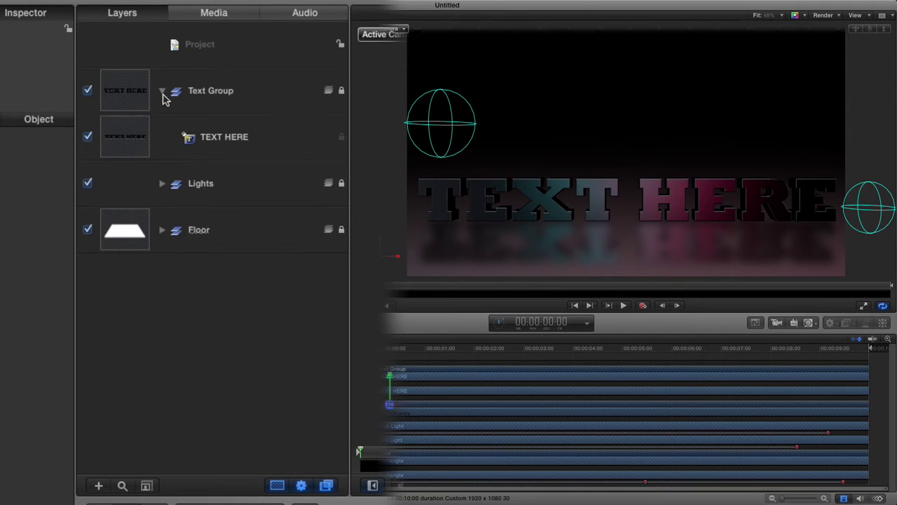
pyautogui.click(162, 93)
pyautogui.click(163, 93)
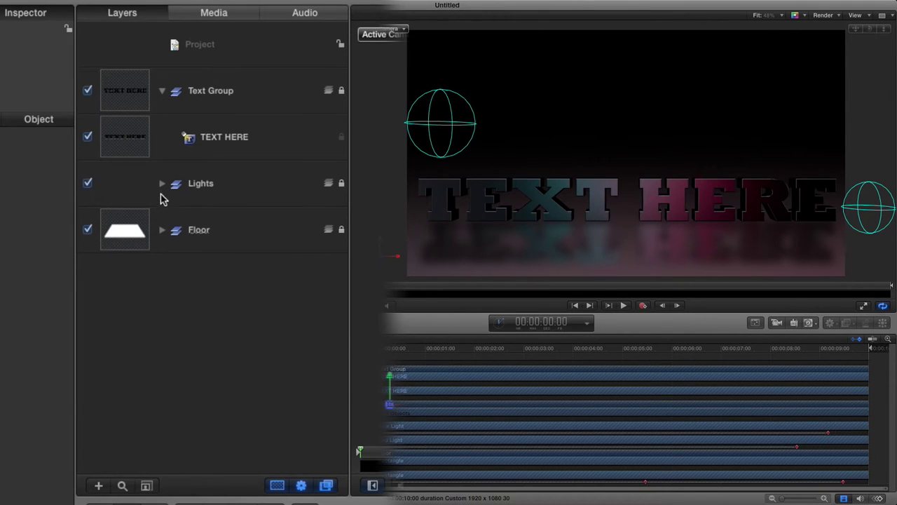
pyautogui.click(163, 186)
pyautogui.click(162, 187)
pyautogui.click(163, 186)
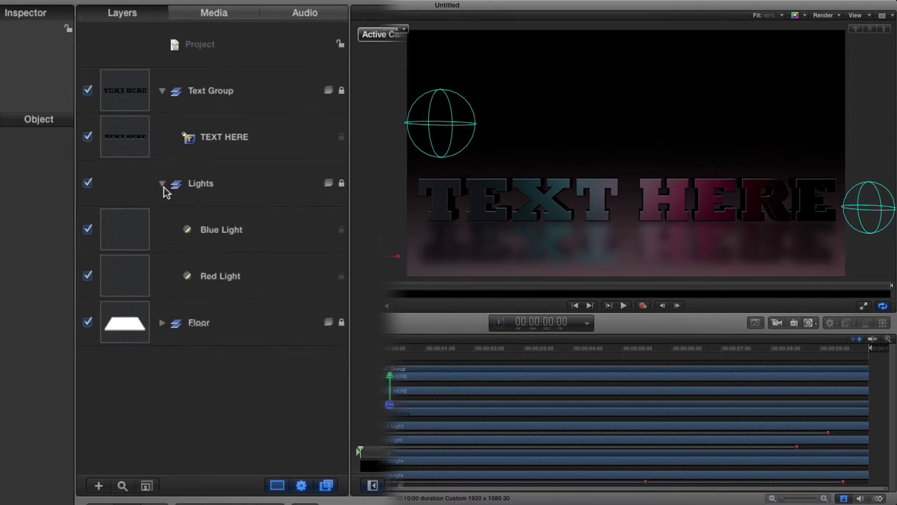
# Expand the Floor group to its Rectangle layer, select Floor, then collapse it again.
pyautogui.click(161, 327)
pyautogui.click(160, 327)
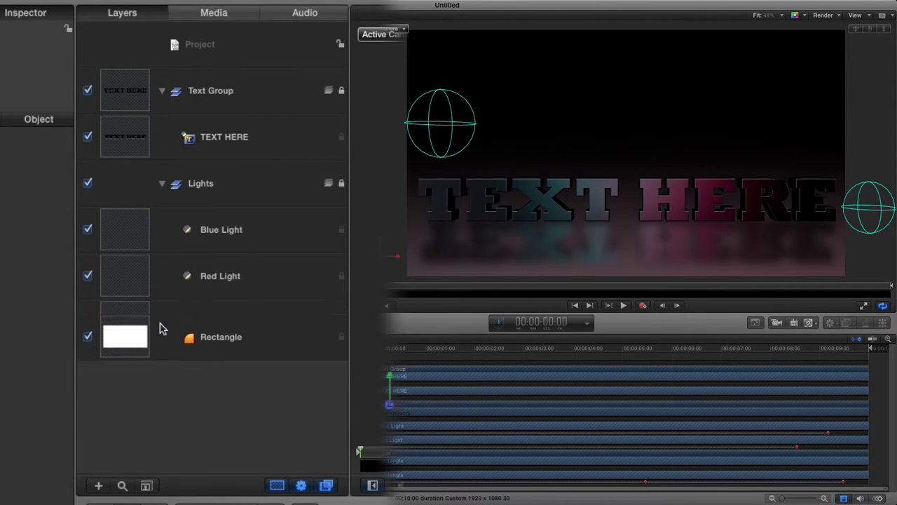
pyautogui.click(161, 327)
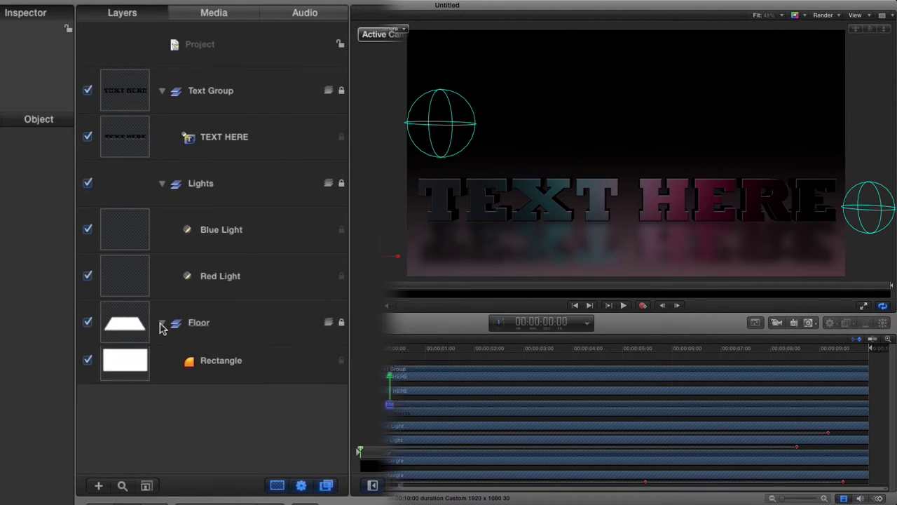
pyautogui.click(217, 332)
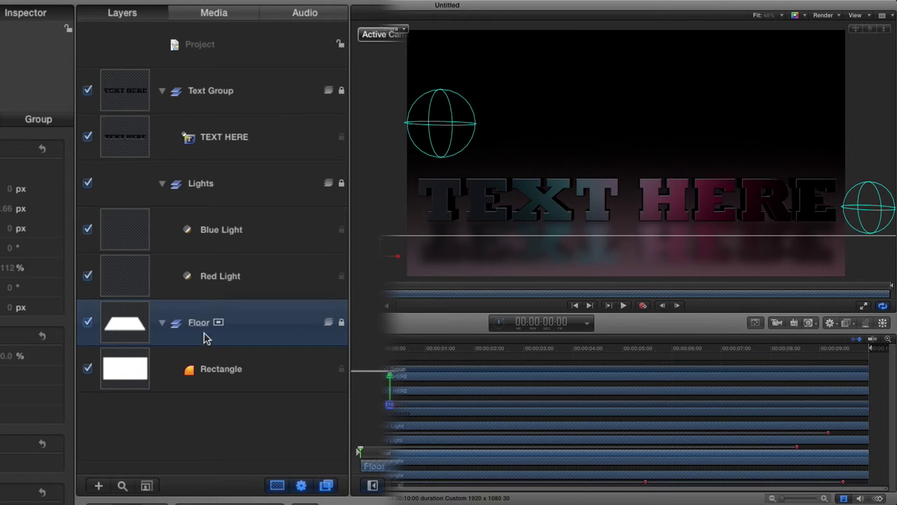
pyautogui.click(163, 324)
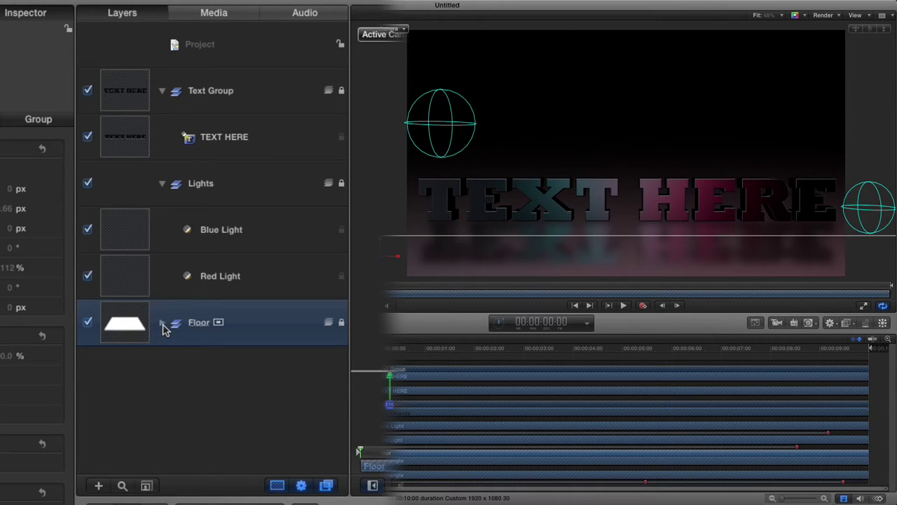
# Play the project to watch the Blue and Red lights sweep across the TEXT HERE title.
pyautogui.click(622, 305)
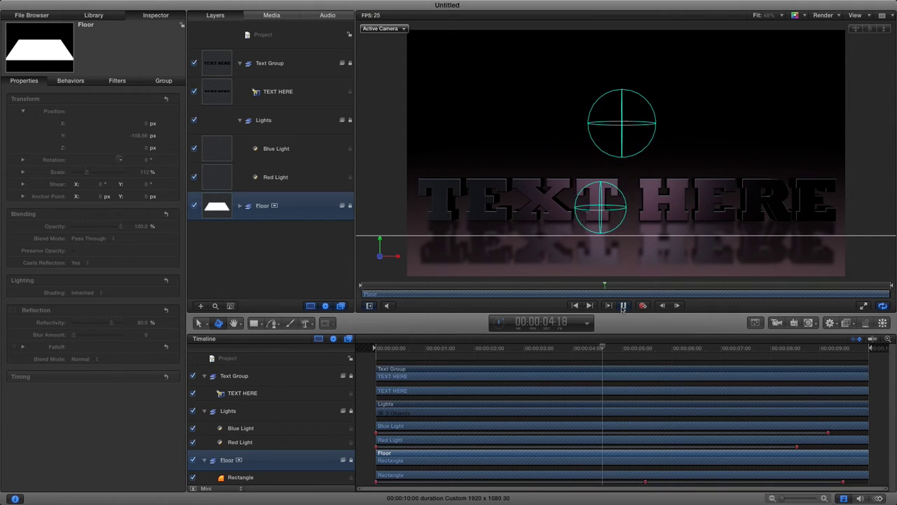
# Stop playback and select the TEXT HERE text layer inside Text Group.
pyautogui.click(622, 307)
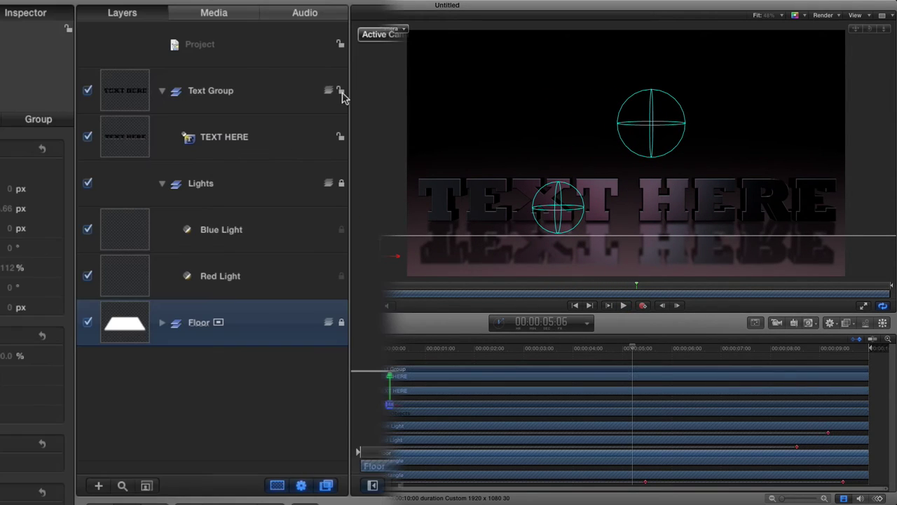
pyautogui.click(341, 92)
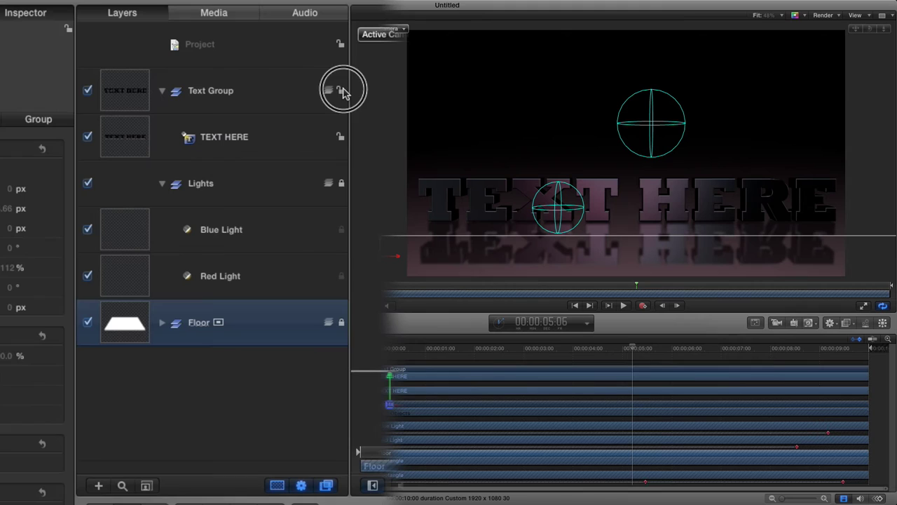
pyautogui.click(341, 92)
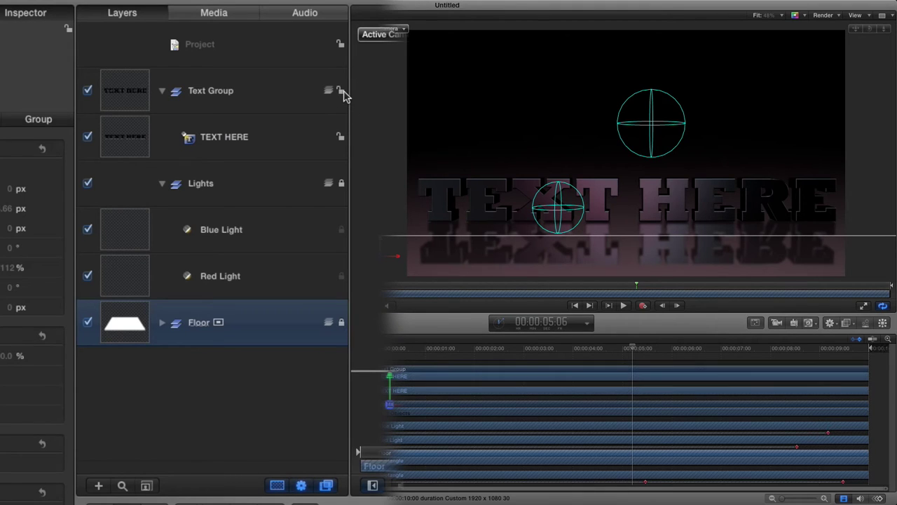
pyautogui.click(228, 105)
pyautogui.click(232, 134)
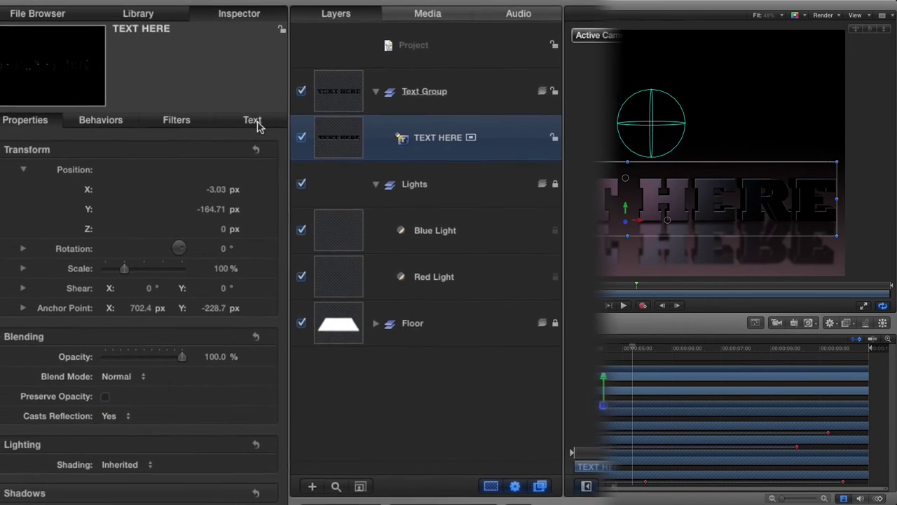
# Bring up the TEXT HERE layer's Text Format settings: Rockwell font, size 241.0.
pyautogui.click(212, 124)
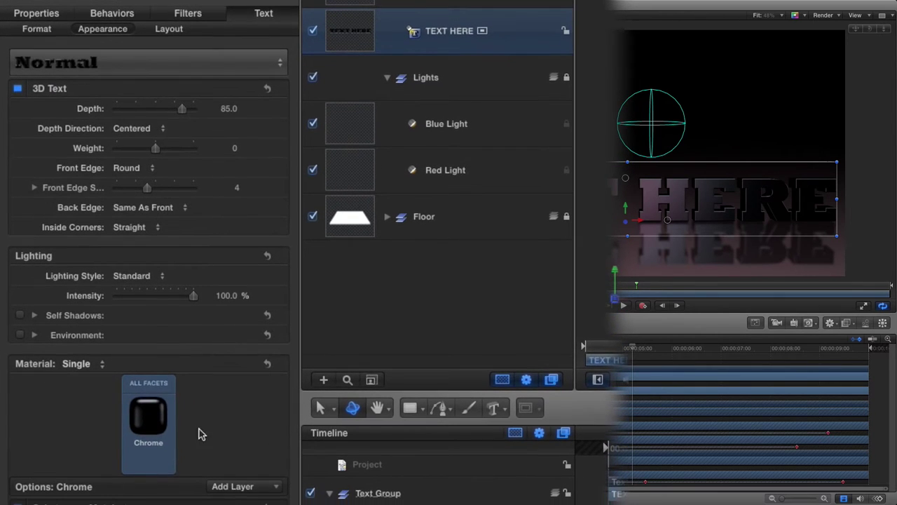
pyautogui.moveTo(148, 425)
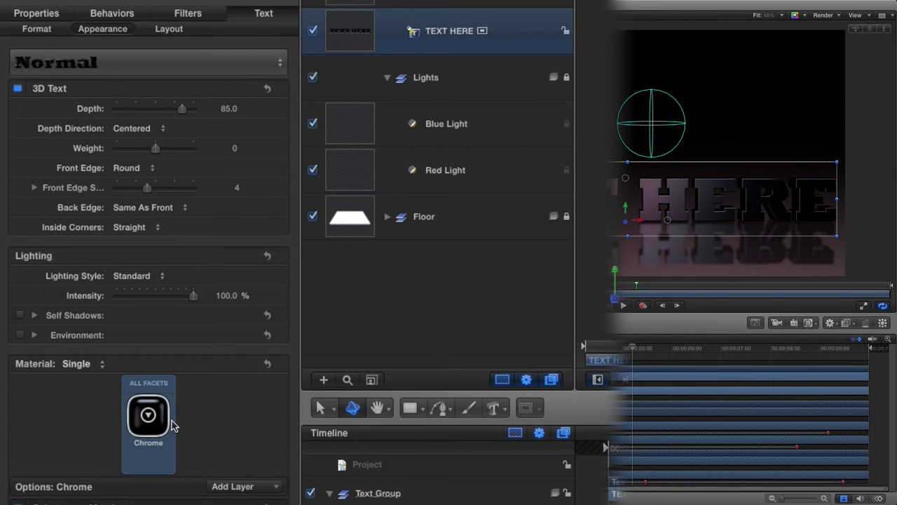
pyautogui.click(45, 34)
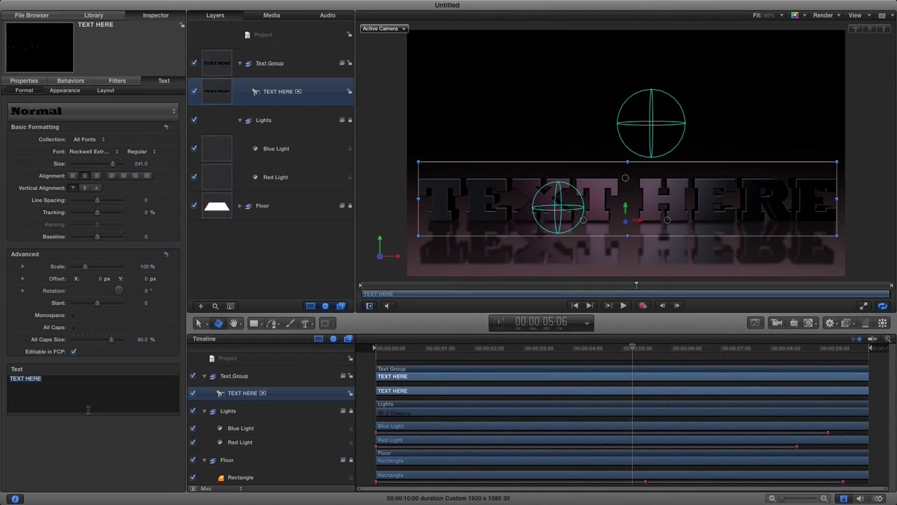
# Replace the Text field's TEXT HERE placeholder with 'YOUR TEXT'.
pyautogui.write('Yout T')
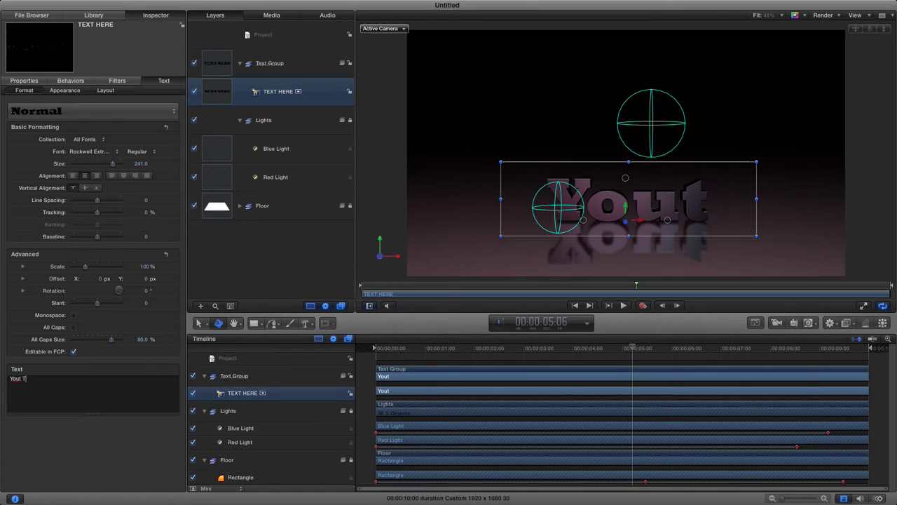
pyautogui.press('BackSpace')
pyautogui.write('r Tr')
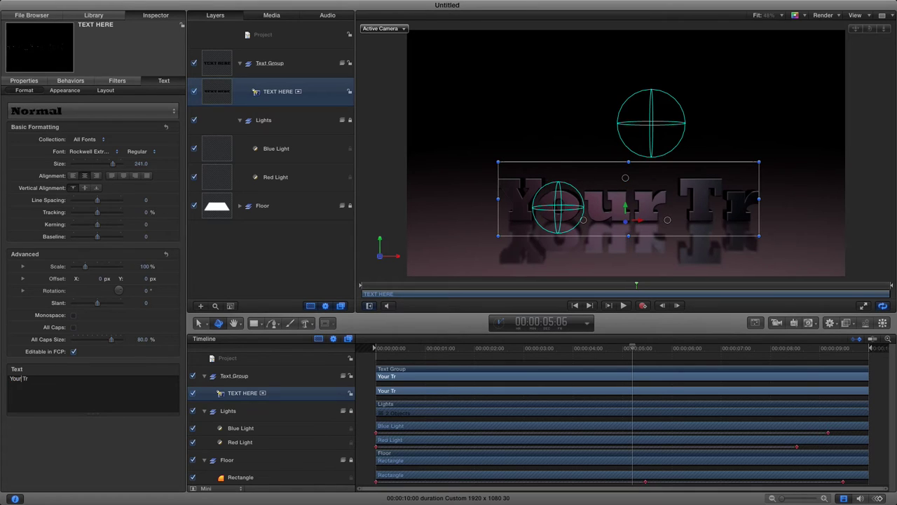
pyautogui.click(14, 378)
pyautogui.press('BackSpace')
pyautogui.press('BackSpace')
pyautogui.press('BackSpace')
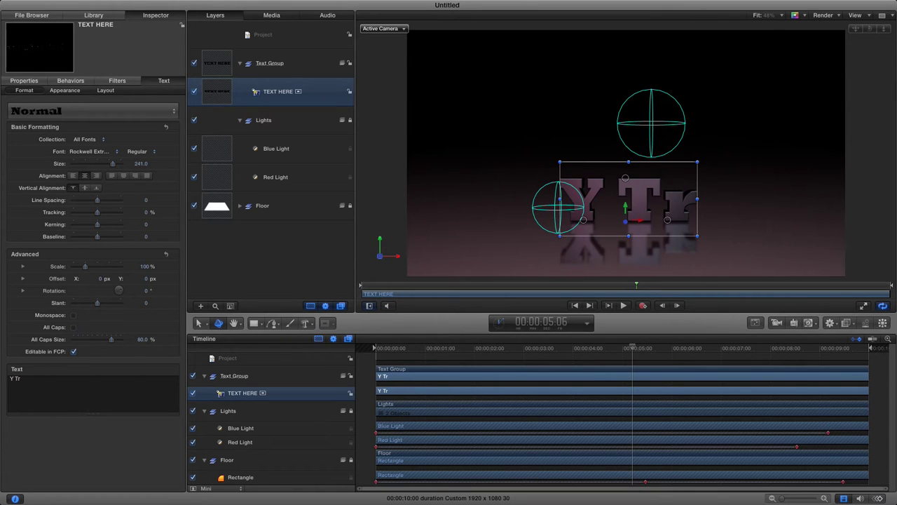
pyautogui.press('Delete')
pyautogui.press('Delete')
pyautogui.press('Delete')
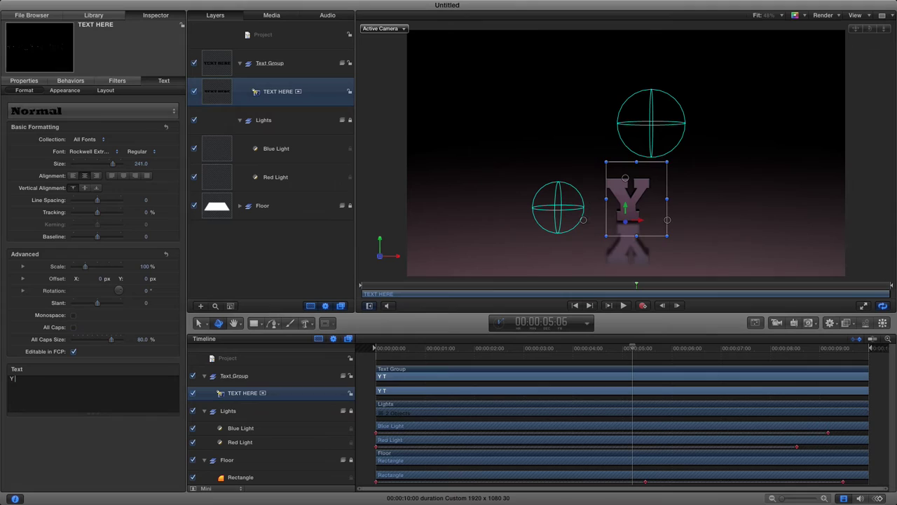
pyautogui.press('BackSpace')
pyautogui.write('TEXT')
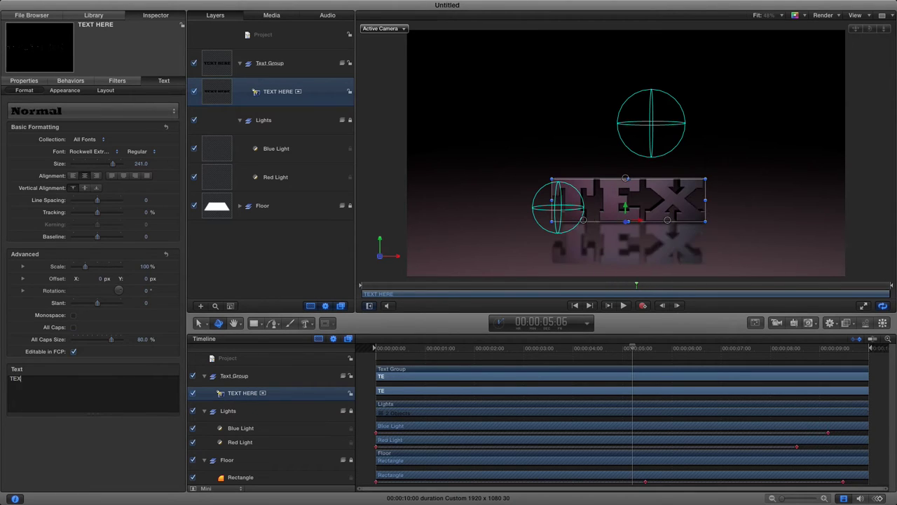
pyautogui.press('BackSpace')
pyautogui.press('BackSpace')
pyautogui.press('BackSpace')
pyautogui.press('BackSpace')
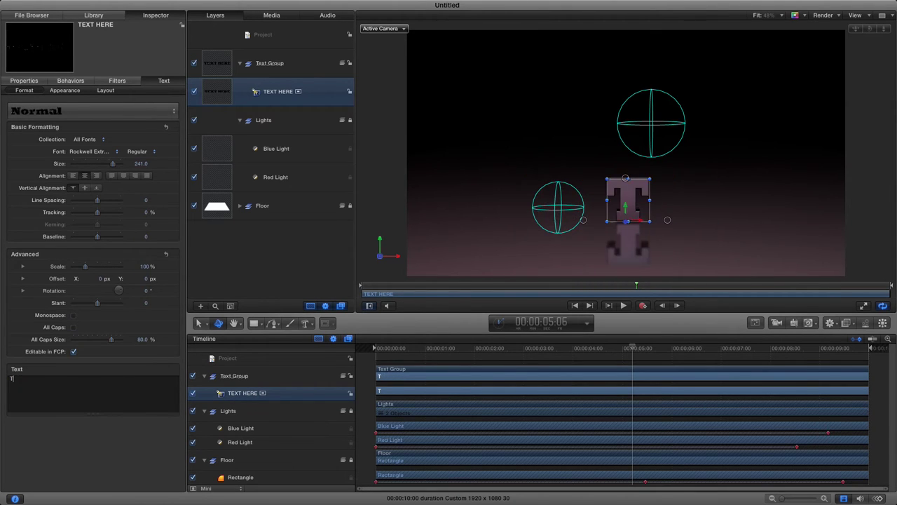
pyautogui.write('YOUR TEXT')
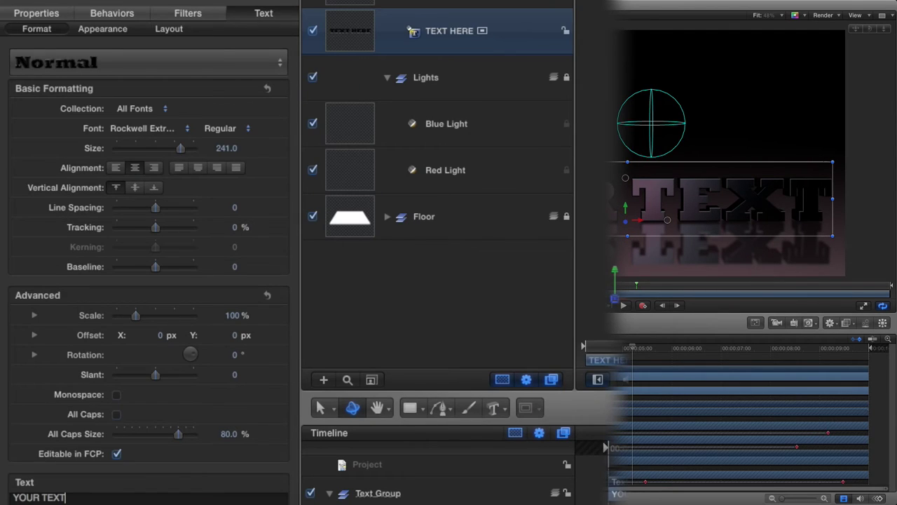
pyautogui.click(181, 128)
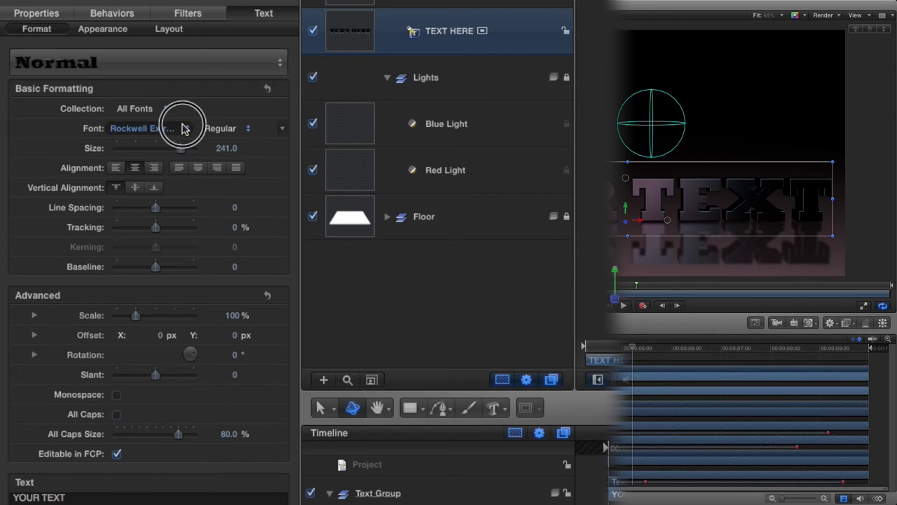
pyautogui.click(183, 132)
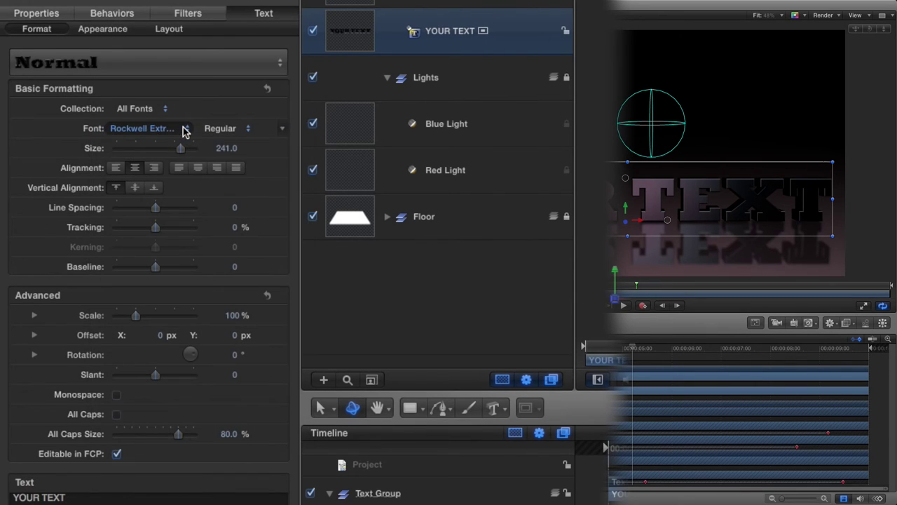
pyautogui.click(175, 33)
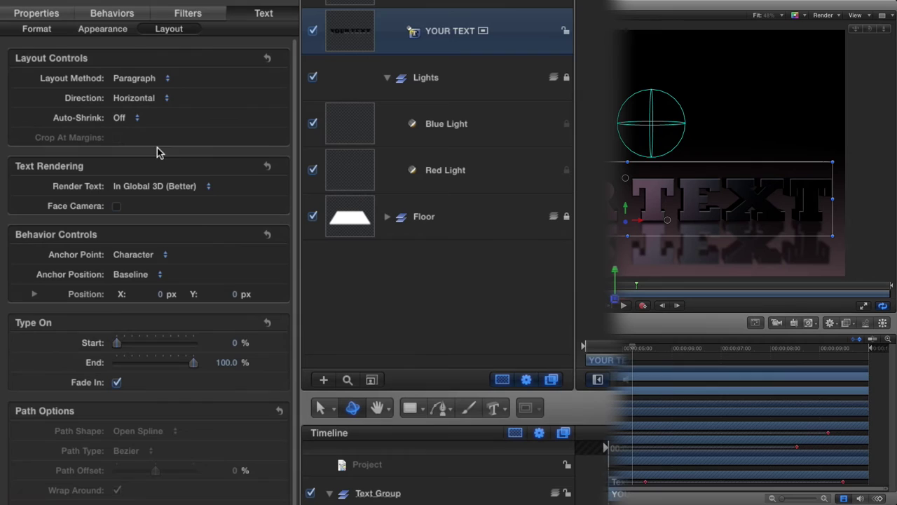
pyautogui.scroll(-1, 197, 438)
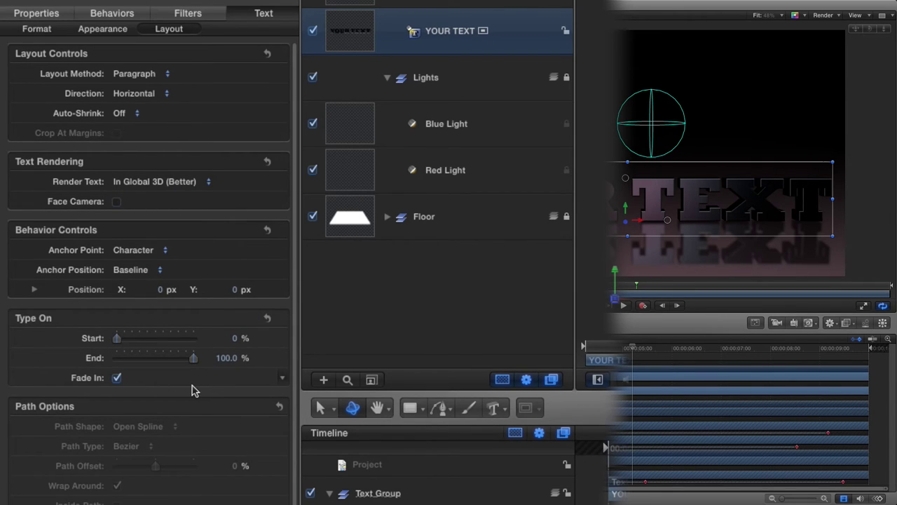
pyautogui.click(38, 30)
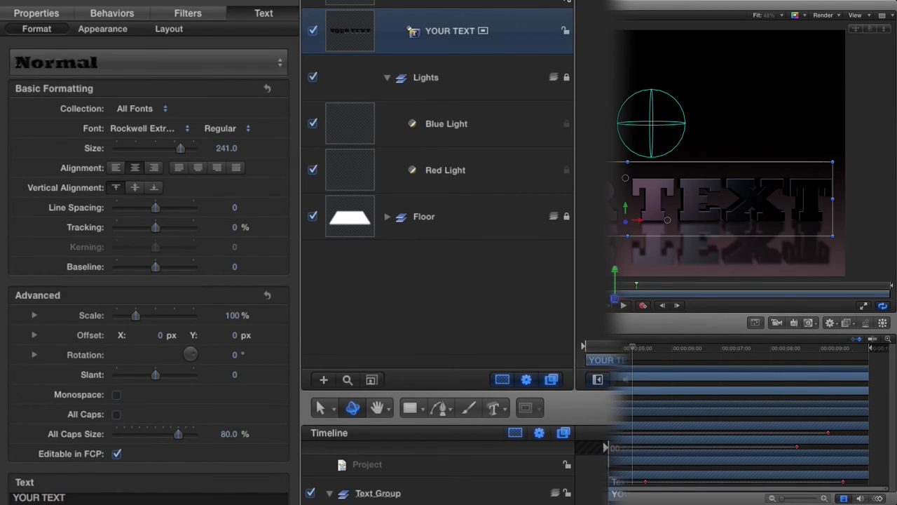
pyautogui.click(566, 0)
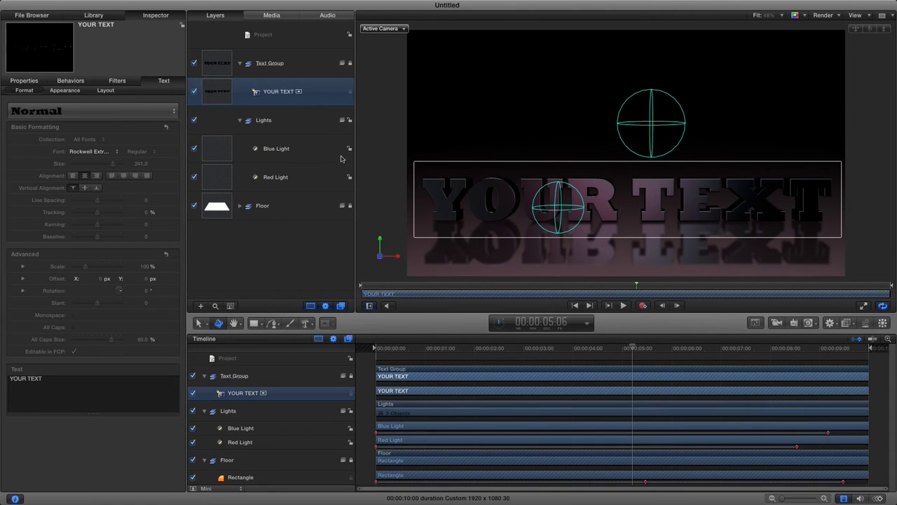
# Select Blue Light and scrub the playhead to preview how the lights move.
pyautogui.click(295, 154)
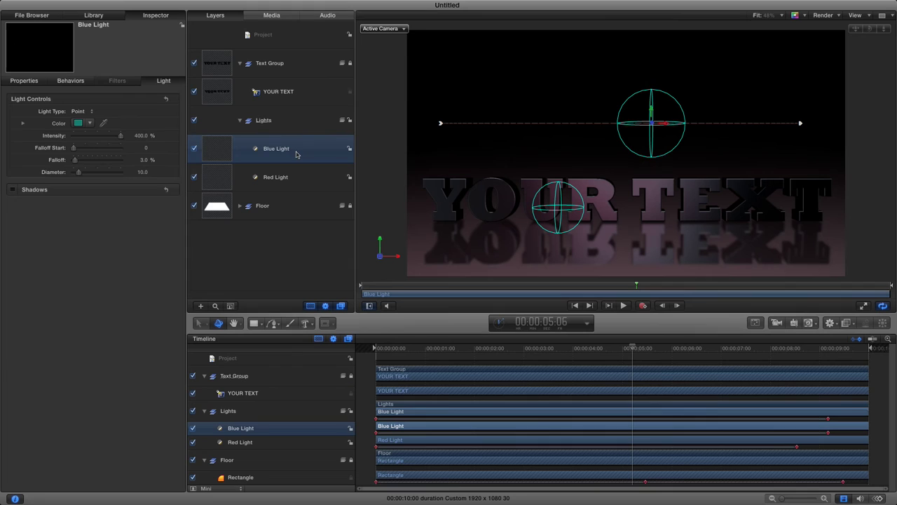
pyautogui.moveTo(634, 348); pyautogui.dragTo(735, 354)
pyautogui.moveTo(642, 370); pyautogui.dragTo(462, 359)
# Select Red Light and, at 00:00:03:24, drag its Timeline keyframe to retime the sweep.
pyautogui.click(291, 182)
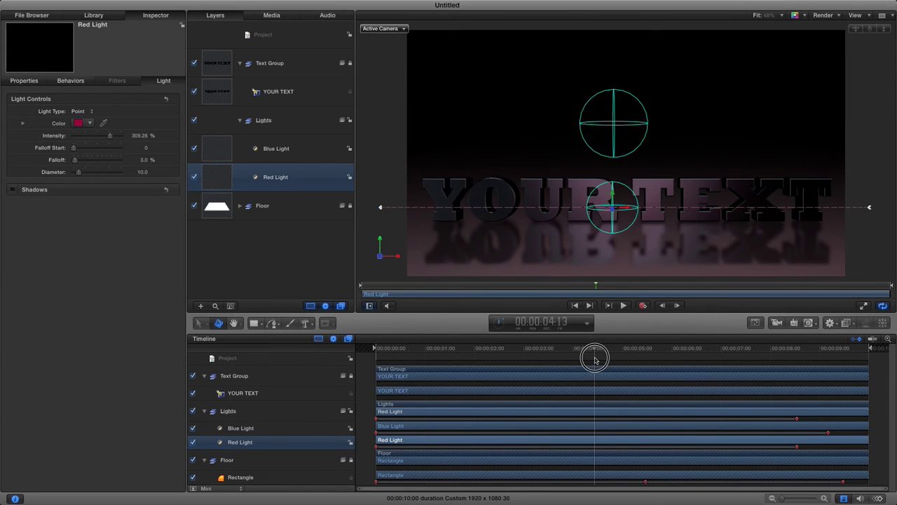
pyautogui.moveTo(595, 359); pyautogui.dragTo(562, 357)
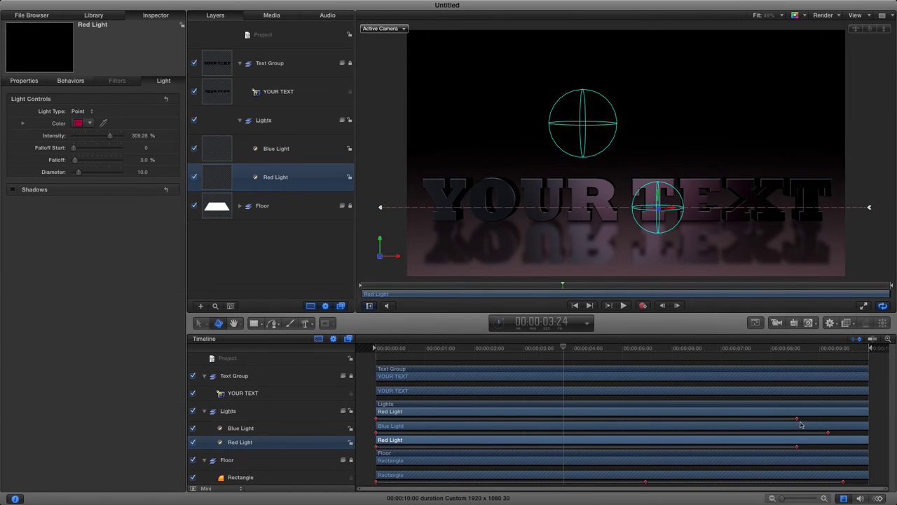
pyautogui.moveTo(799, 422); pyautogui.dragTo(825, 431)
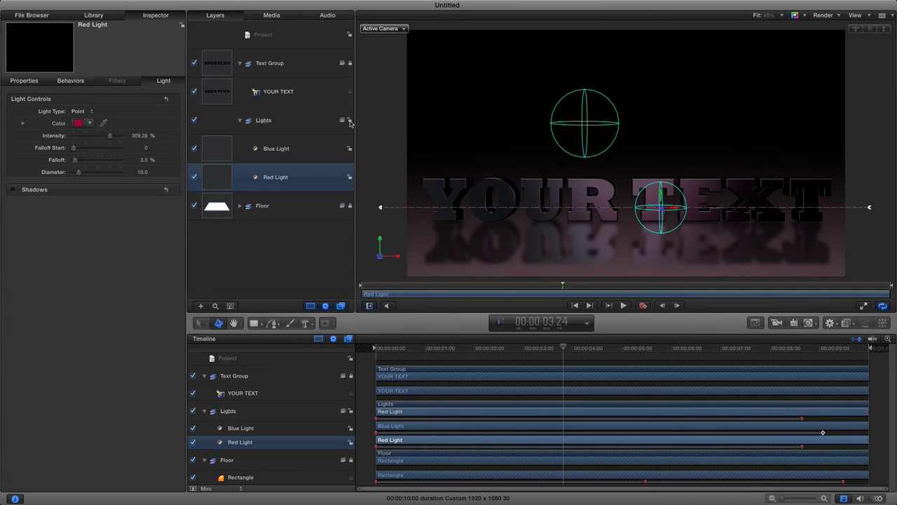
pyautogui.click(90, 123)
pyautogui.click(351, 122)
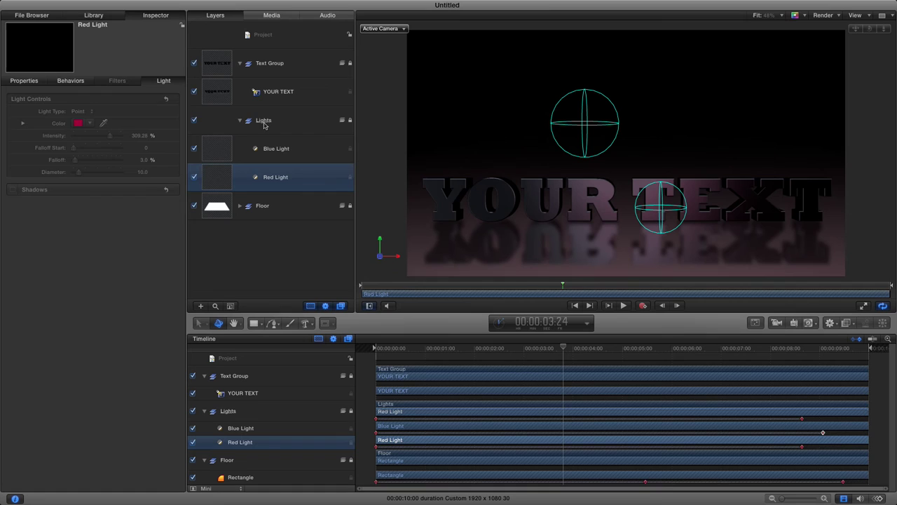
# Collapse Lights, expand the Floor group and select its Rectangle layer.
pyautogui.click(239, 120)
pyautogui.click(267, 156)
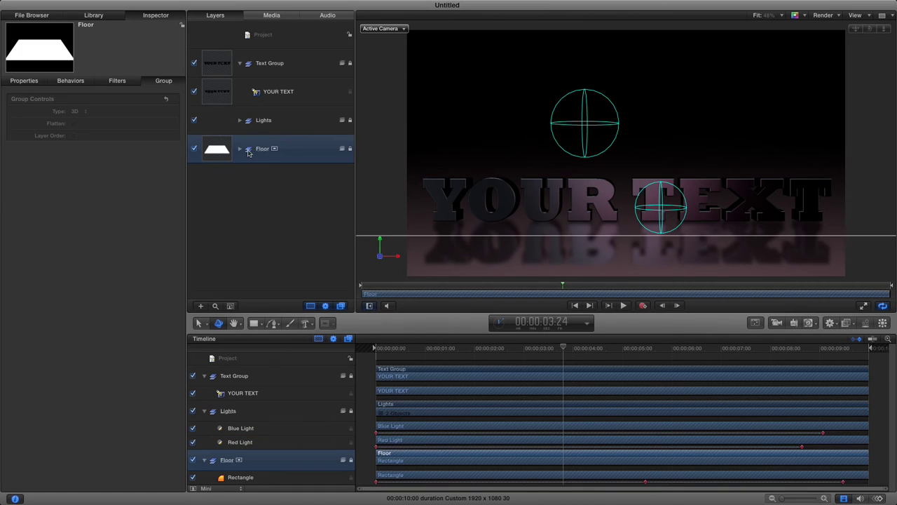
pyautogui.click(239, 149)
pyautogui.click(276, 181)
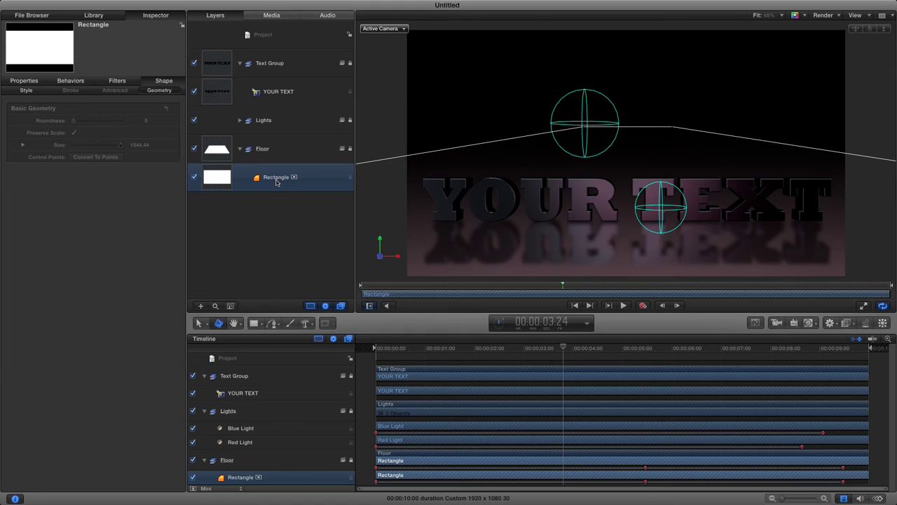
# Unlock the Floor group and lower the Rectangle's reflectivity to 80.61%.
pyautogui.click(26, 89)
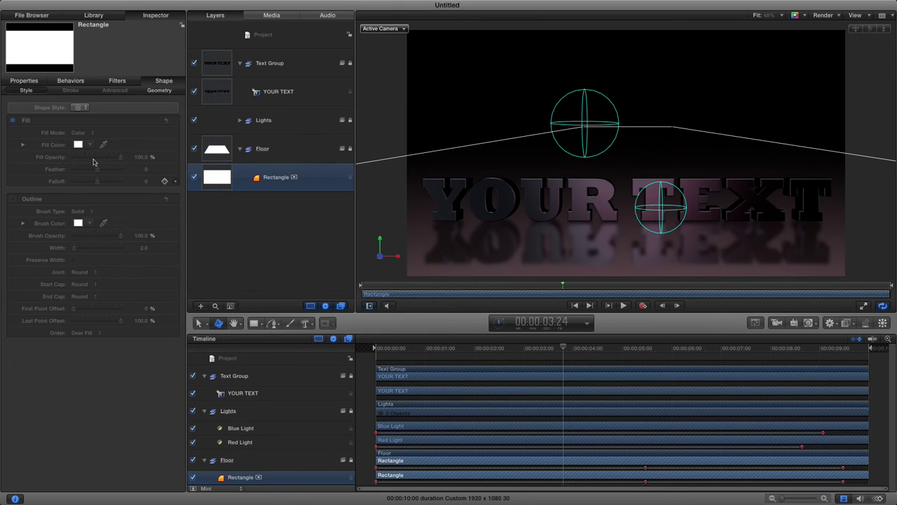
pyautogui.click(28, 82)
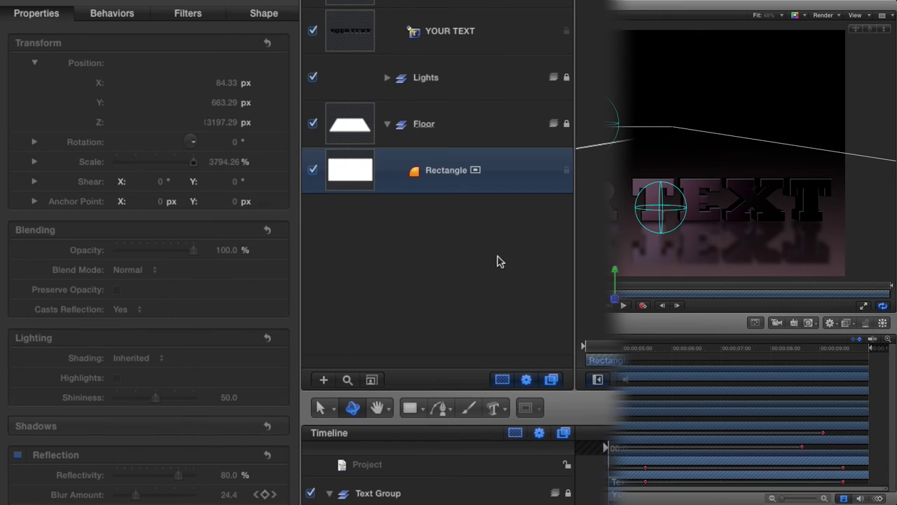
pyautogui.click(566, 124)
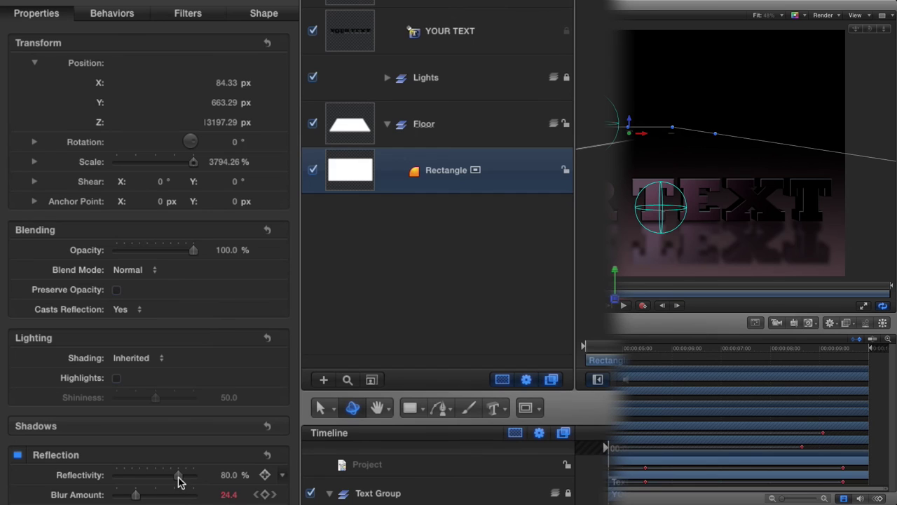
pyautogui.moveTo(178, 481)
pyautogui.mouseDown()
pyautogui.moveTo(200, 481)
pyautogui.moveTo(144, 474)
pyautogui.moveTo(180, 478)
pyautogui.mouseUp()
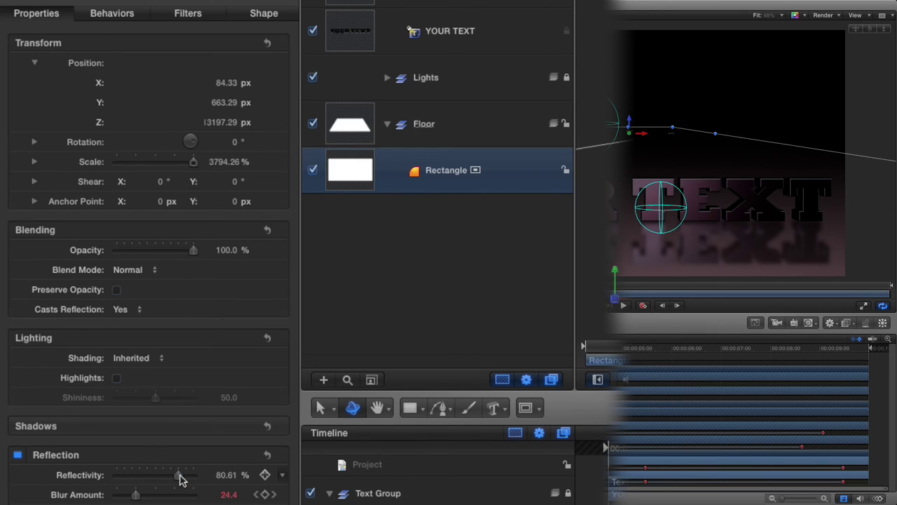